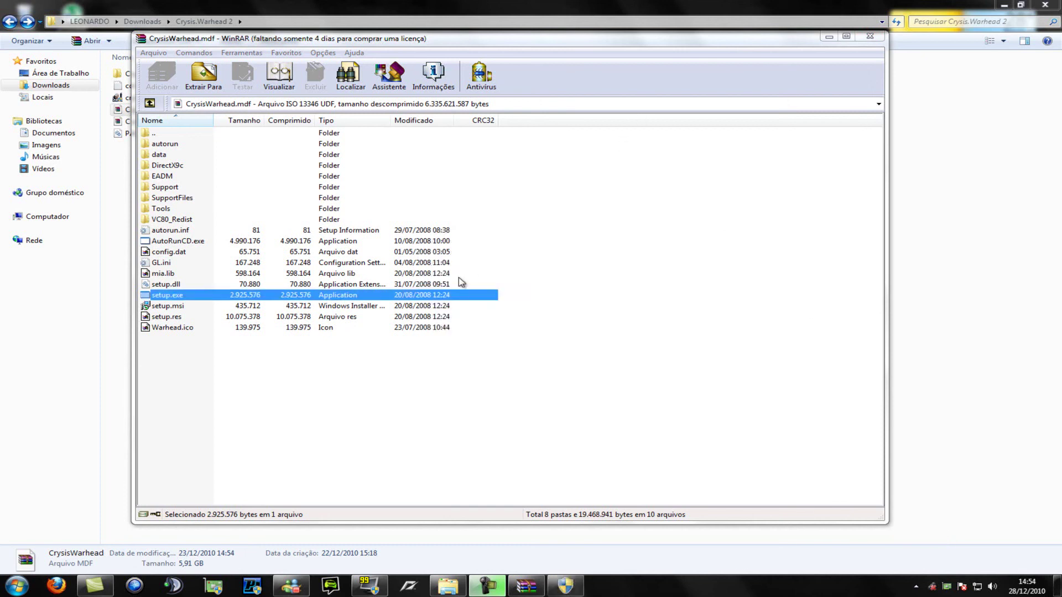
Bring up the Crysis WARHEAD setup, choose English as the installation language, and continue past the welcome page
click(569, 586)
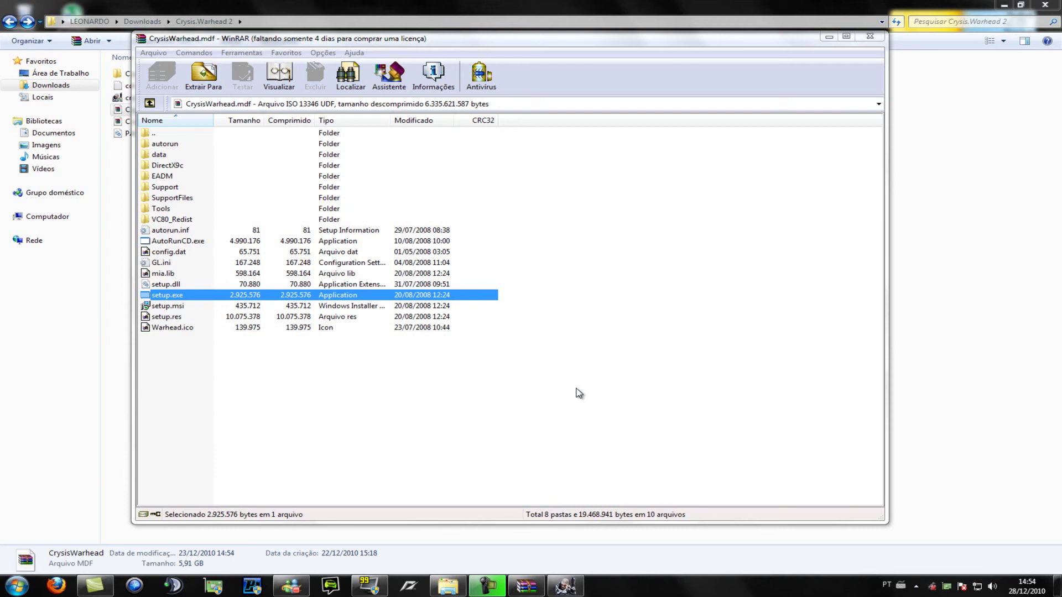
click(565, 586)
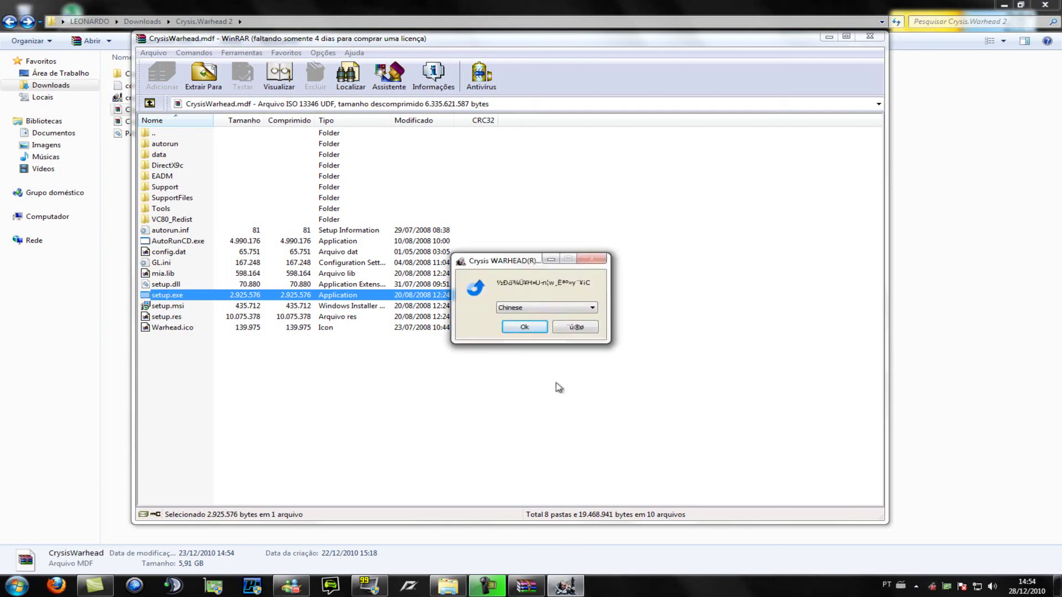
click(545, 308)
click(531, 325)
click(524, 327)
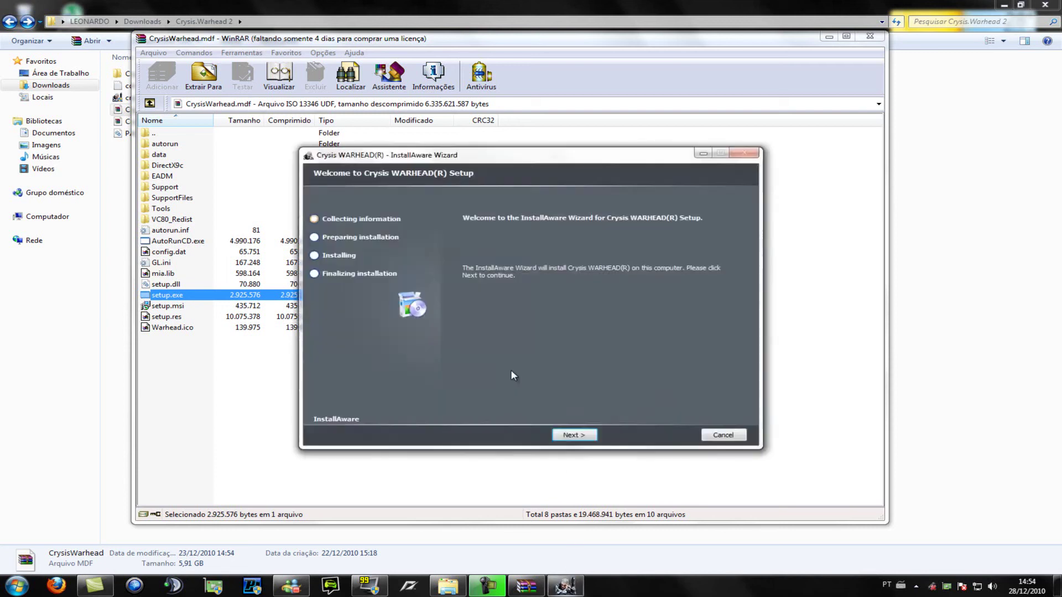
click(570, 435)
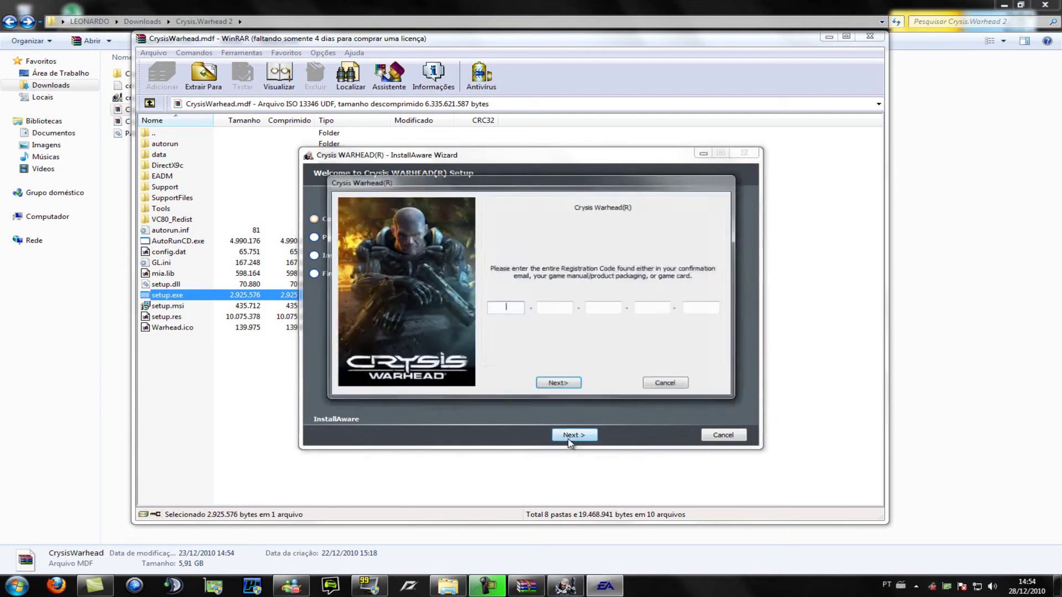
Open the cd-key text file in the Crysis.Warhead 2 folder, copy the first registration code, and close the file
click(38, 297)
click(138, 86)
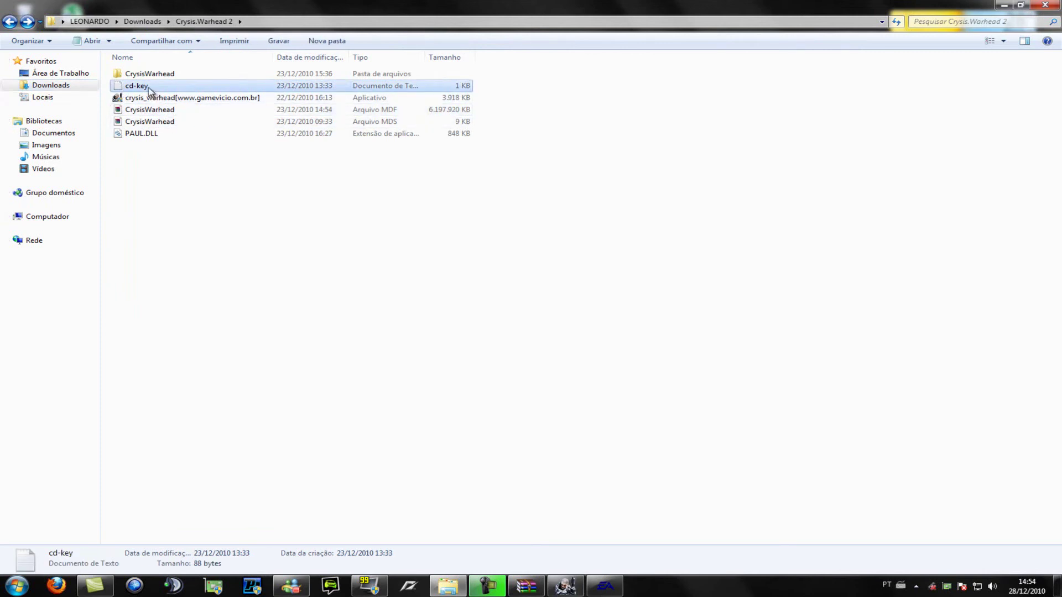
double_click(149, 89)
drag(322, 250, 190, 250)
key(ctrl+c)
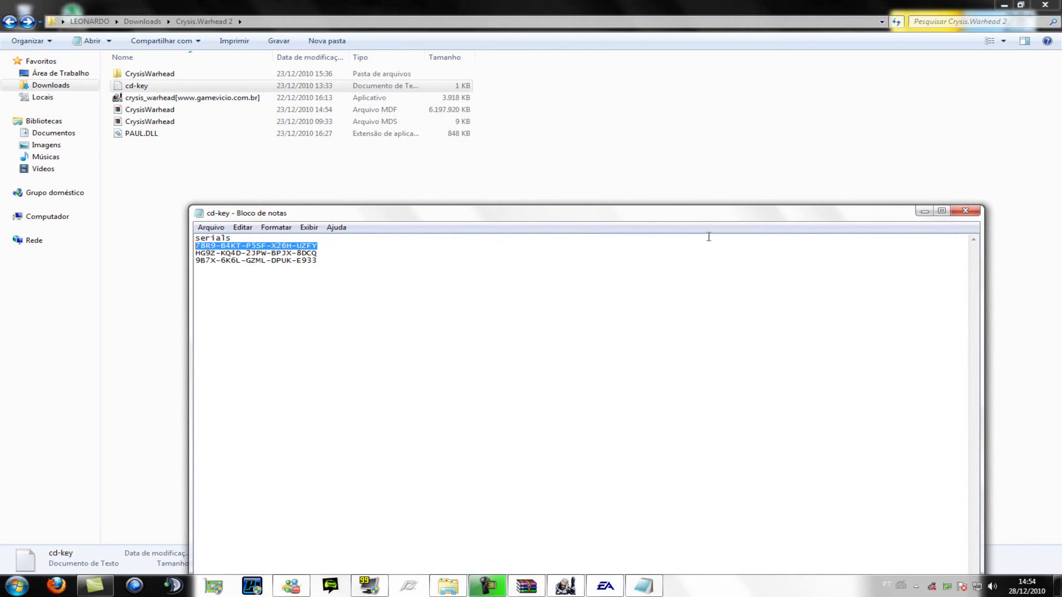
click(962, 212)
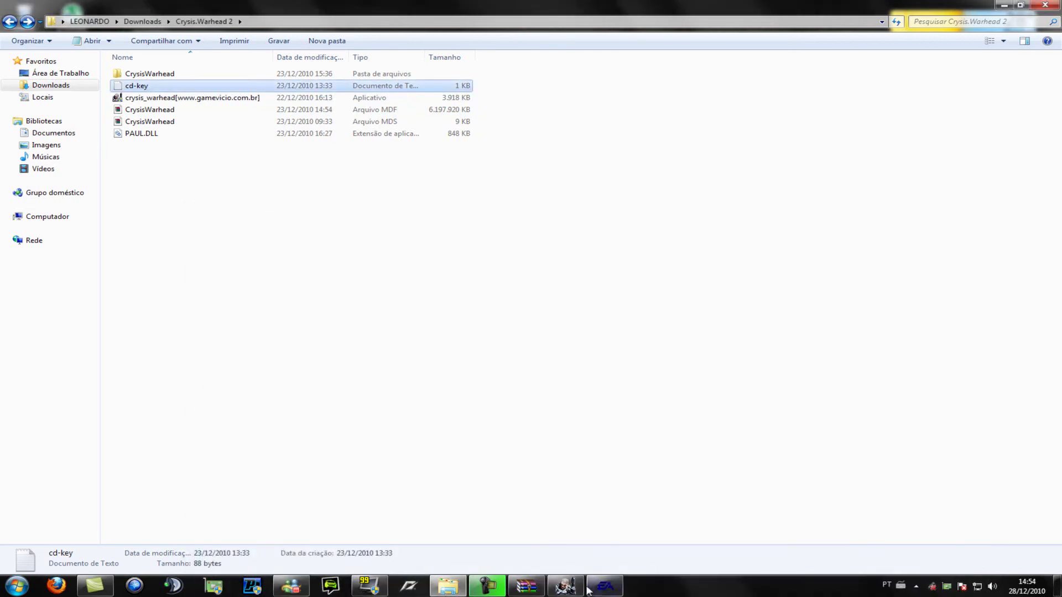
Paste the copied registration code into the Crysis Warhead(R) registration window and submit it
click(605, 587)
key(ctrl+v)
click(557, 387)
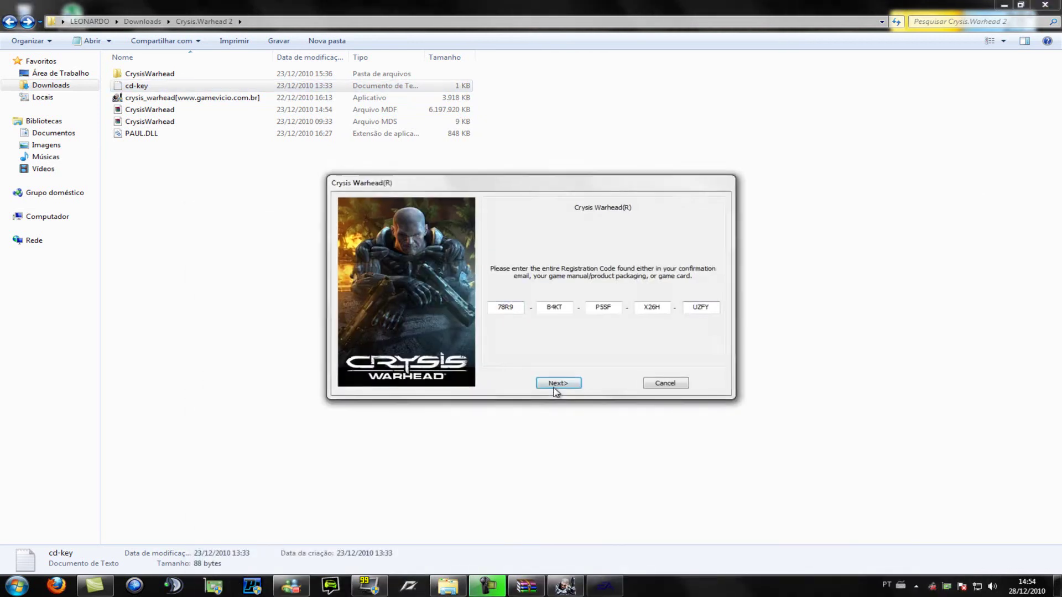
Accept the license agreement in the setup wizard and proceed with the Complete Setup type
click(566, 586)
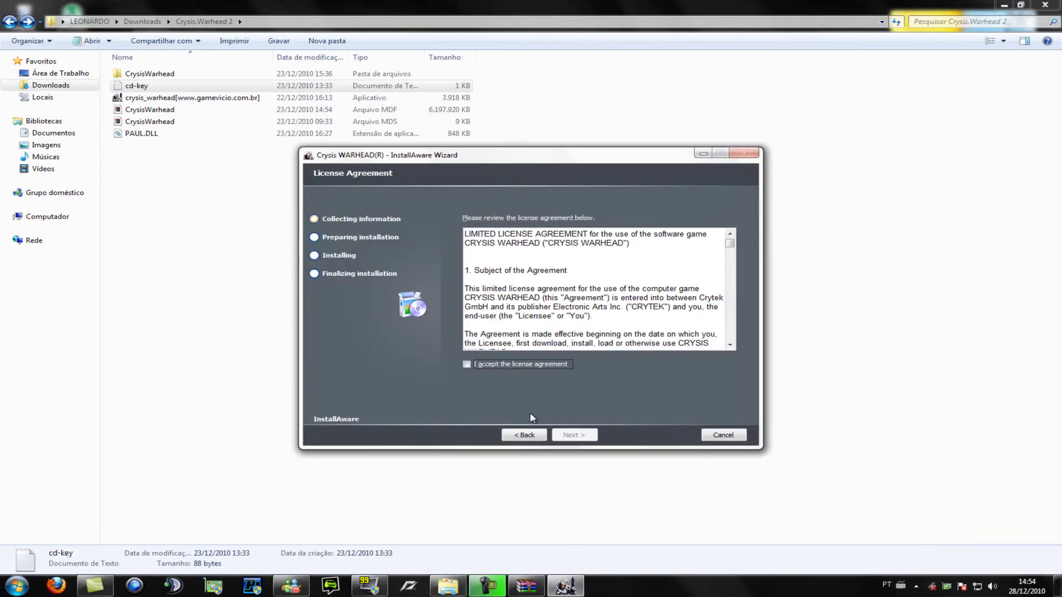
click(484, 365)
click(570, 435)
click(573, 431)
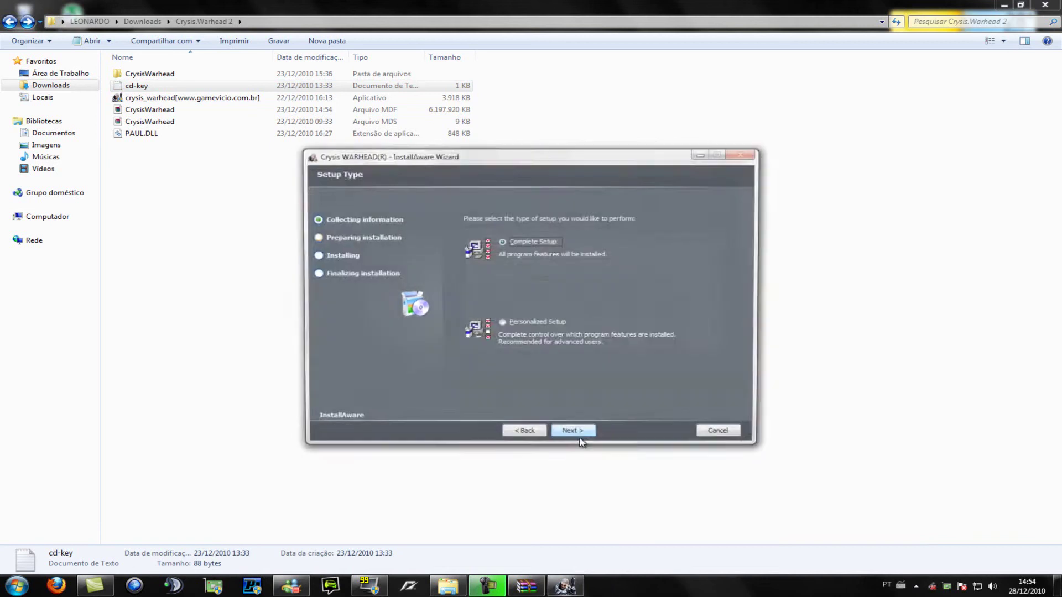
click(574, 435)
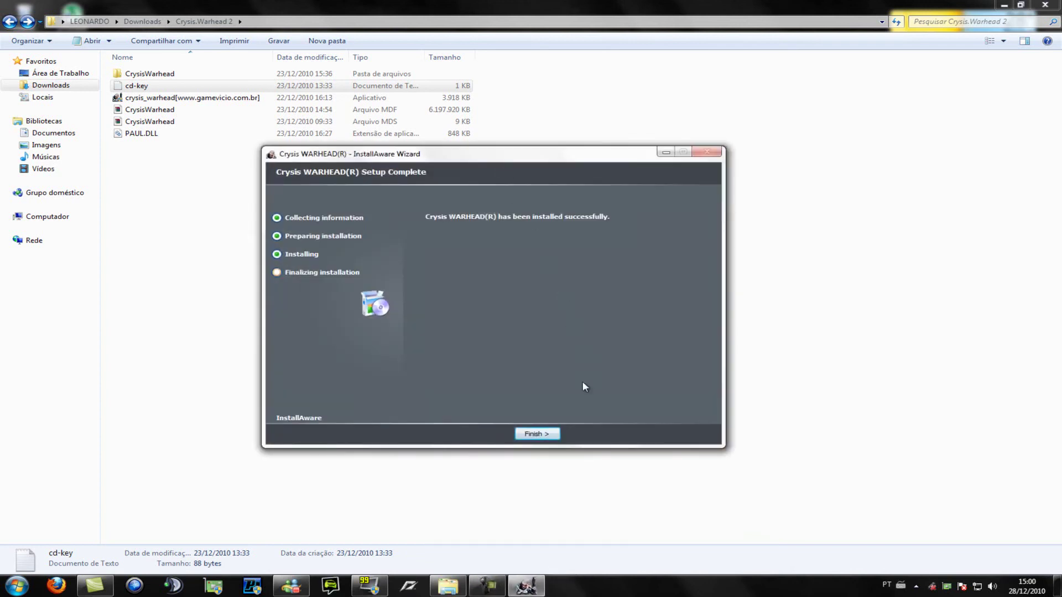
Finish the SecuROM release date check and close the Crysis WARHEAD setup wizard
click(542, 433)
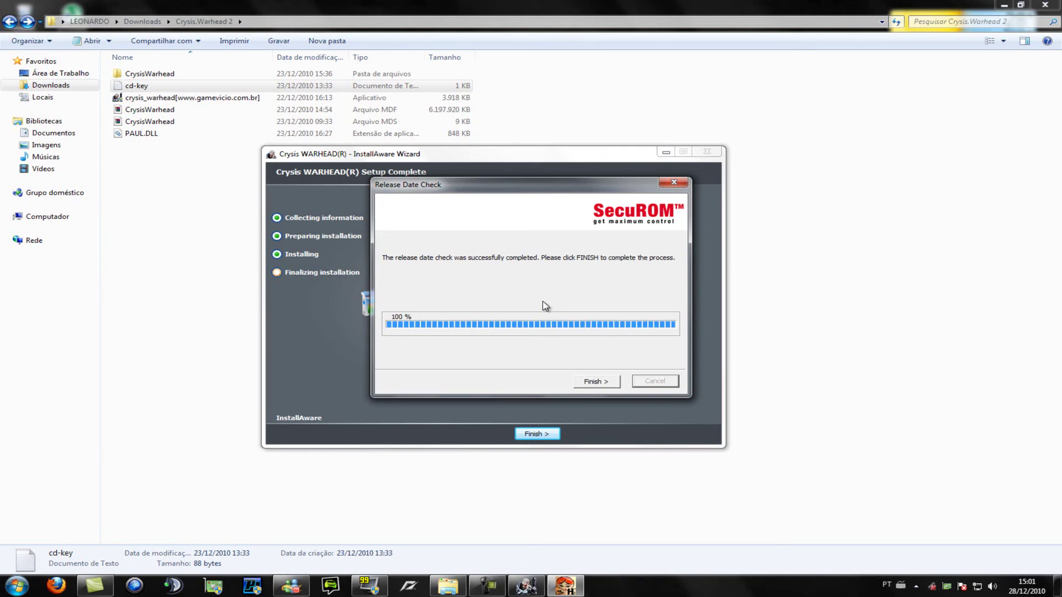
click(600, 382)
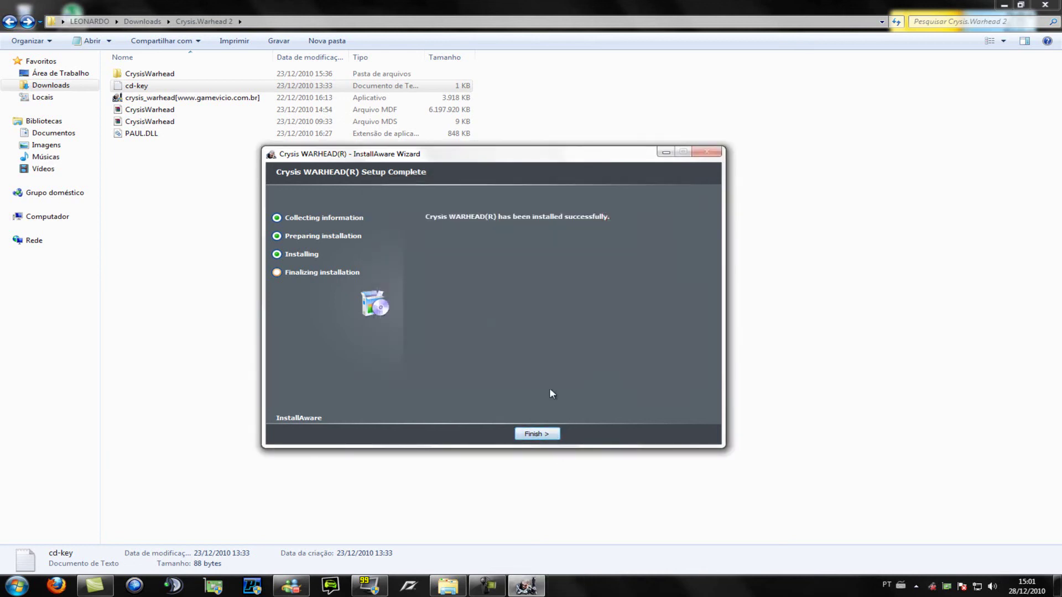
drag(410, 160, 459, 169)
key(Return)
click(520, 277)
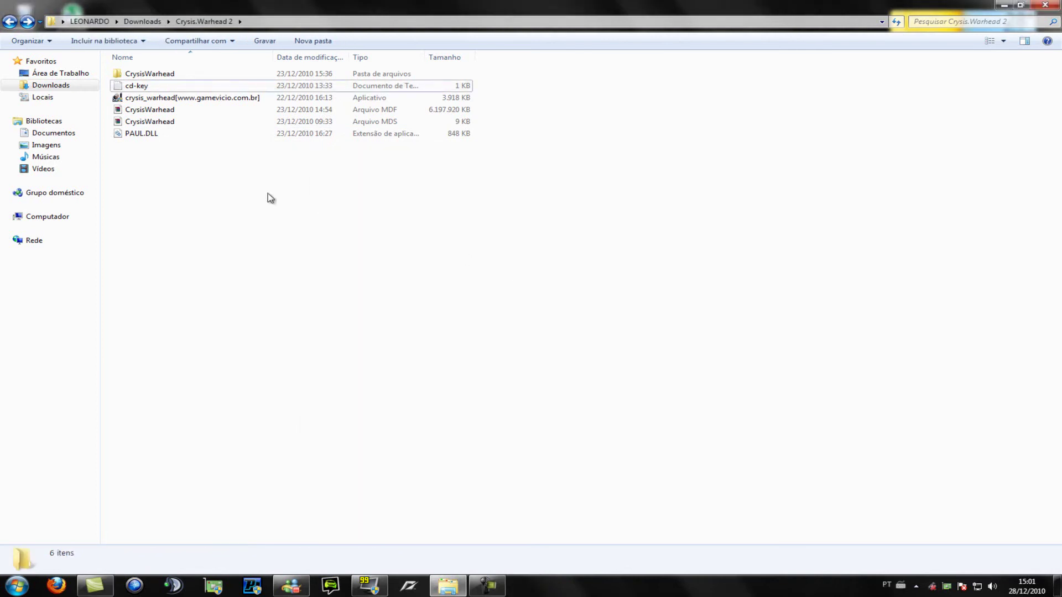
Copy the PAUL.DLL file from the Crysis.Warhead 2 folder
click(137, 135)
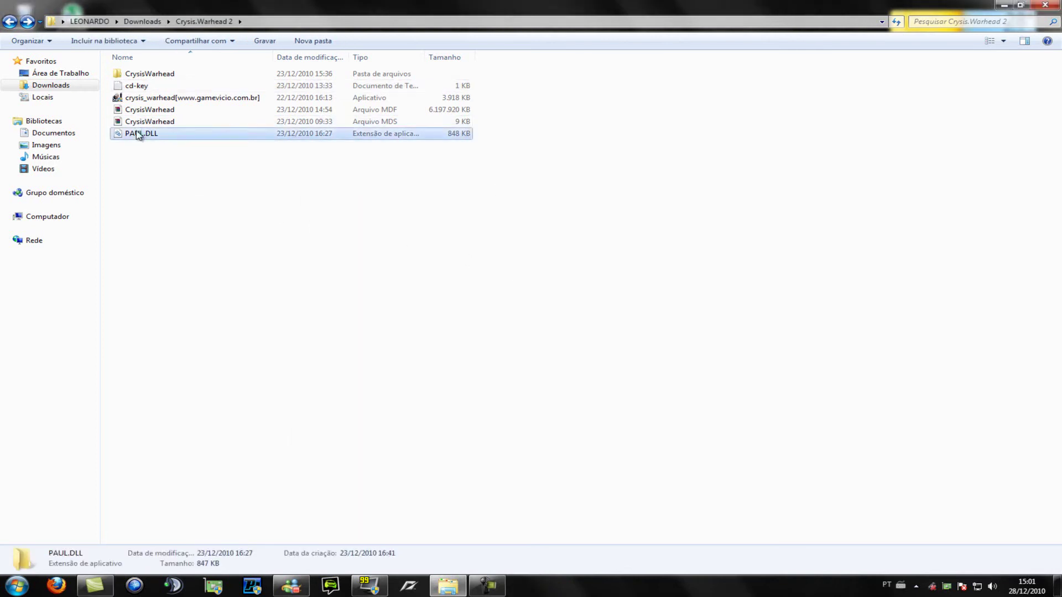
right_click(137, 132)
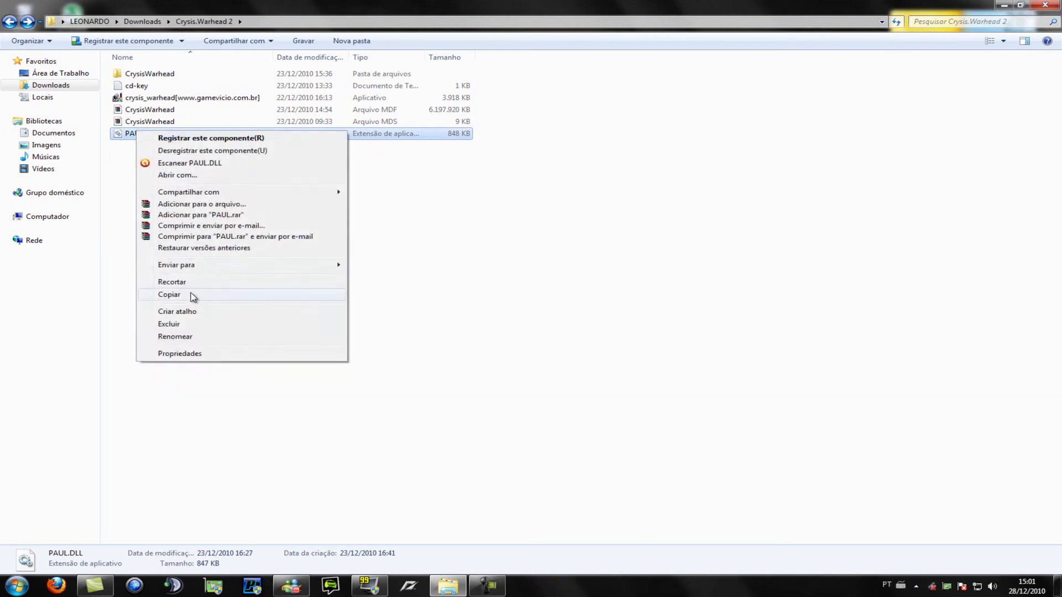
click(193, 297)
Open the game's Bin32 folder under C:, Arquivos de Programas (x86), Electronic Arts, Crytek, Crysis WARHEAD
click(82, 217)
double_click(203, 100)
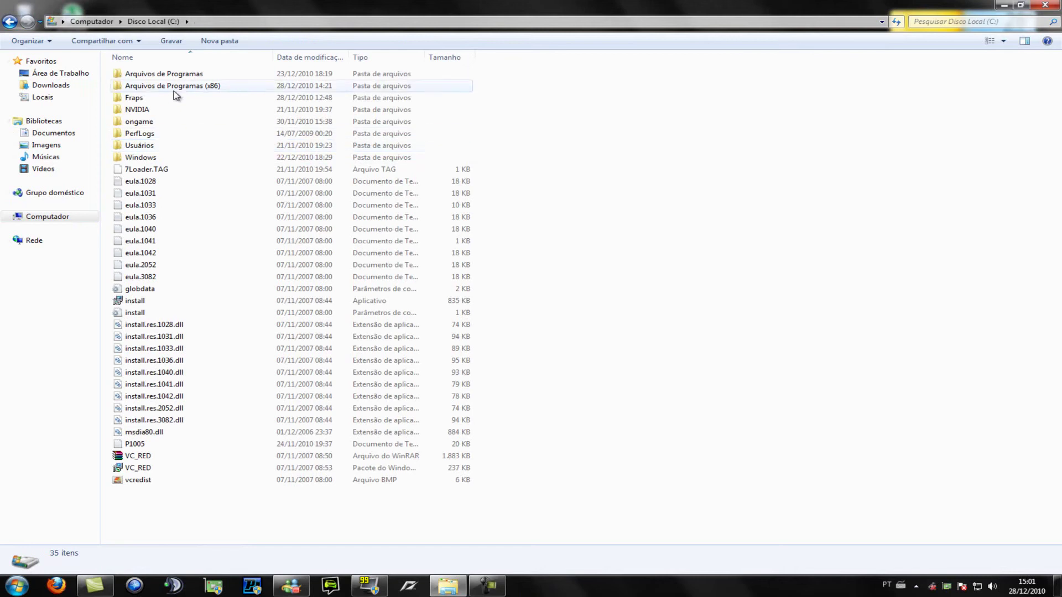
double_click(171, 86)
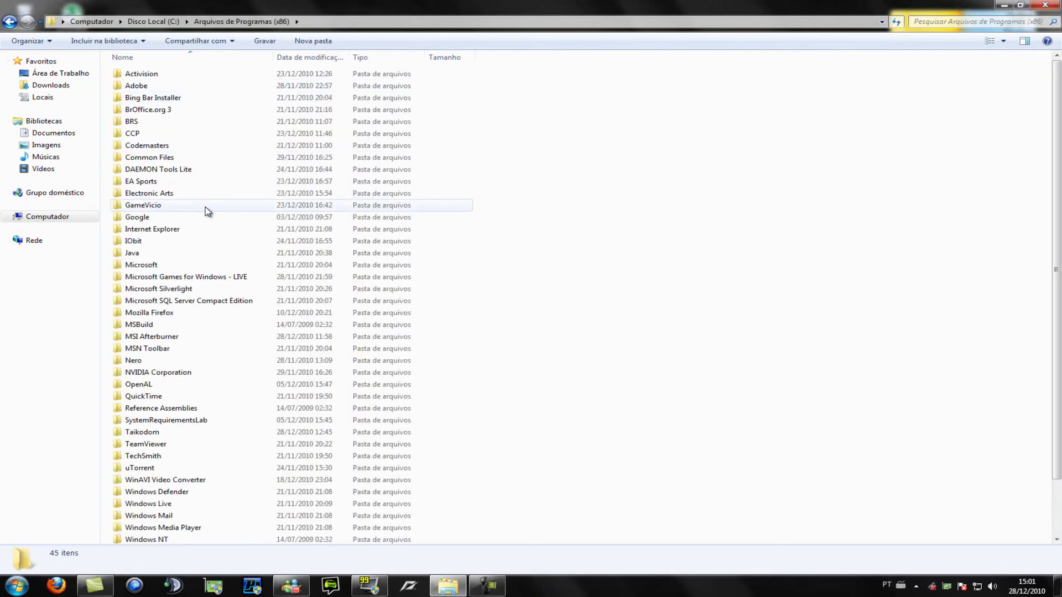
double_click(160, 193)
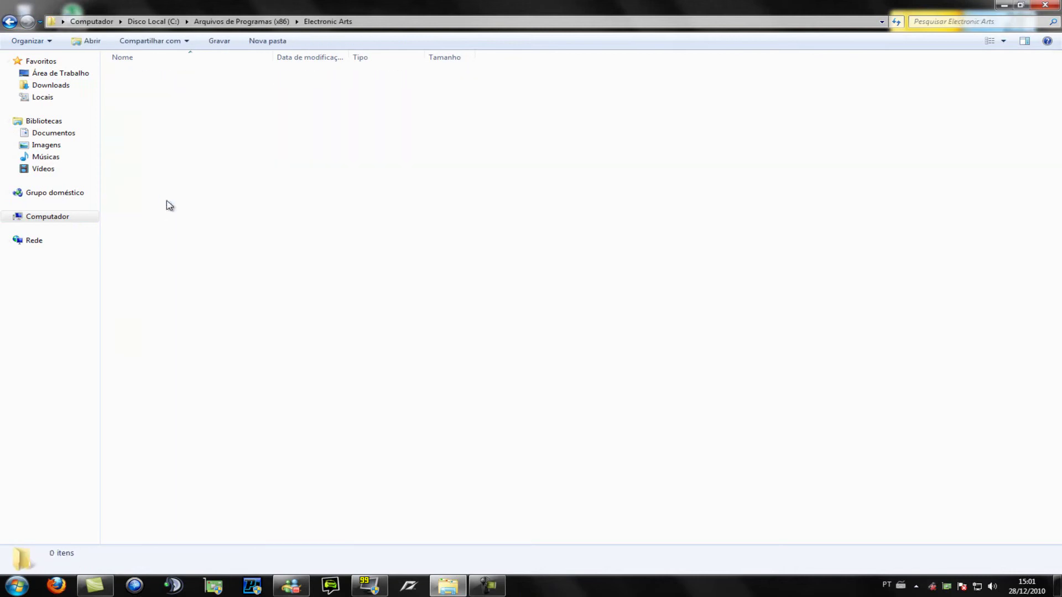
double_click(145, 74)
double_click(161, 77)
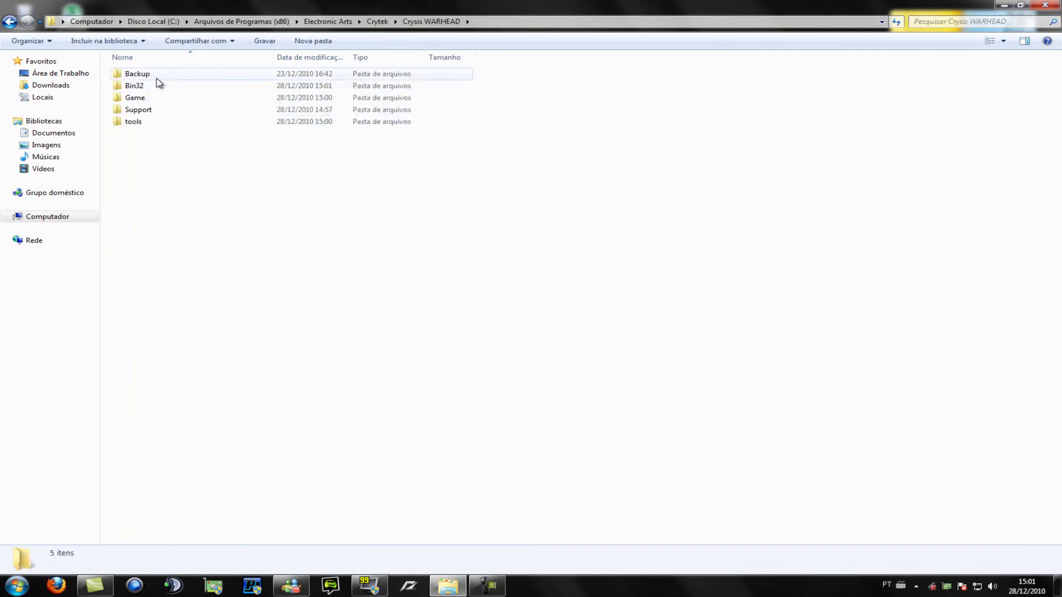
double_click(157, 86)
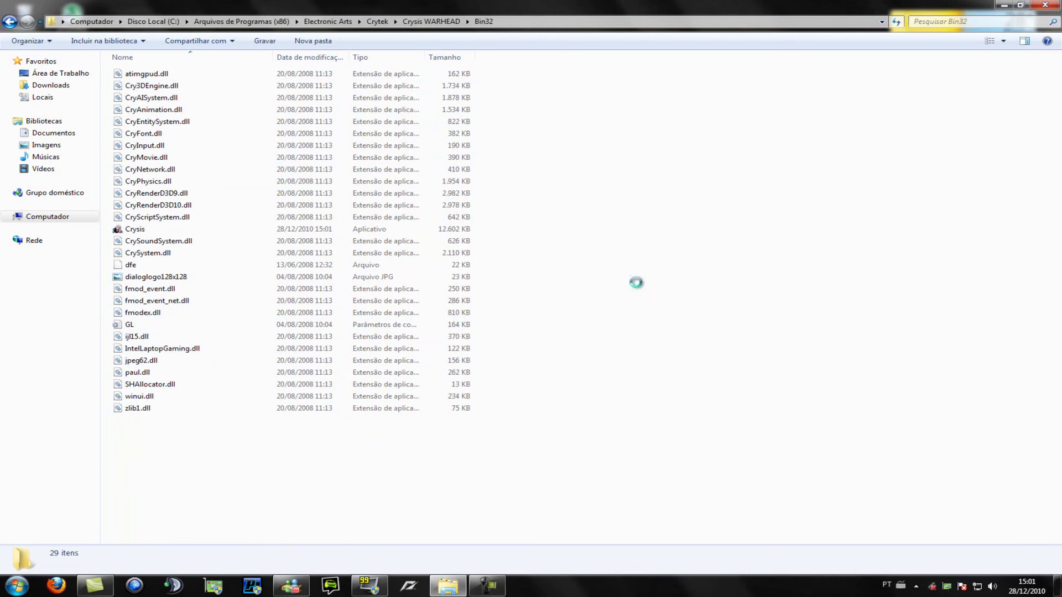
Paste the copied DLL into Bin32, replacing the existing paul.dll and authorizing the copy
right_click(637, 283)
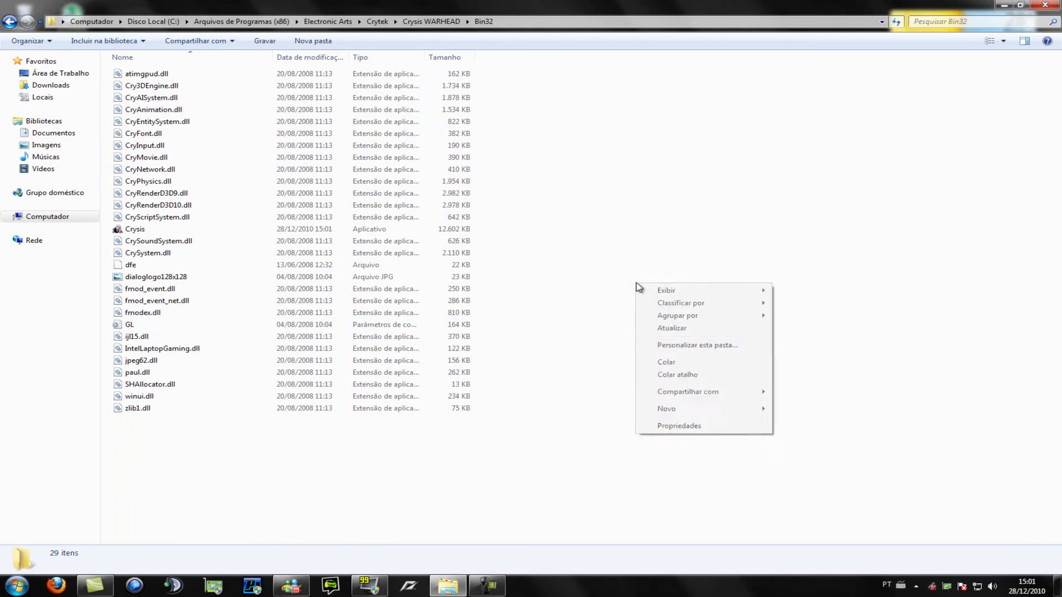
click(678, 364)
click(581, 293)
click(523, 340)
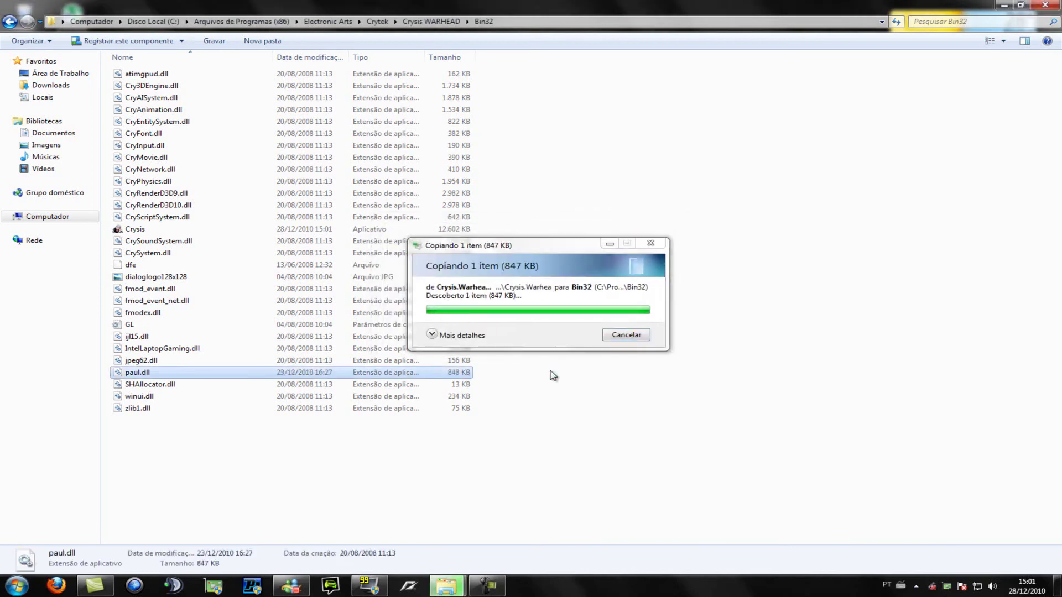
click(53, 85)
double_click(148, 110)
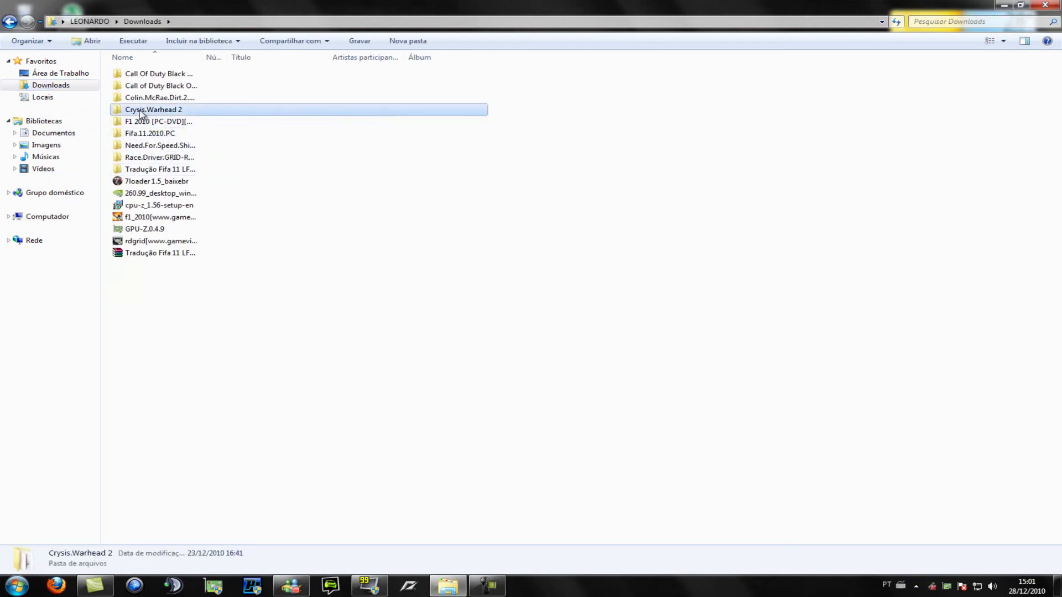
double_click(158, 99)
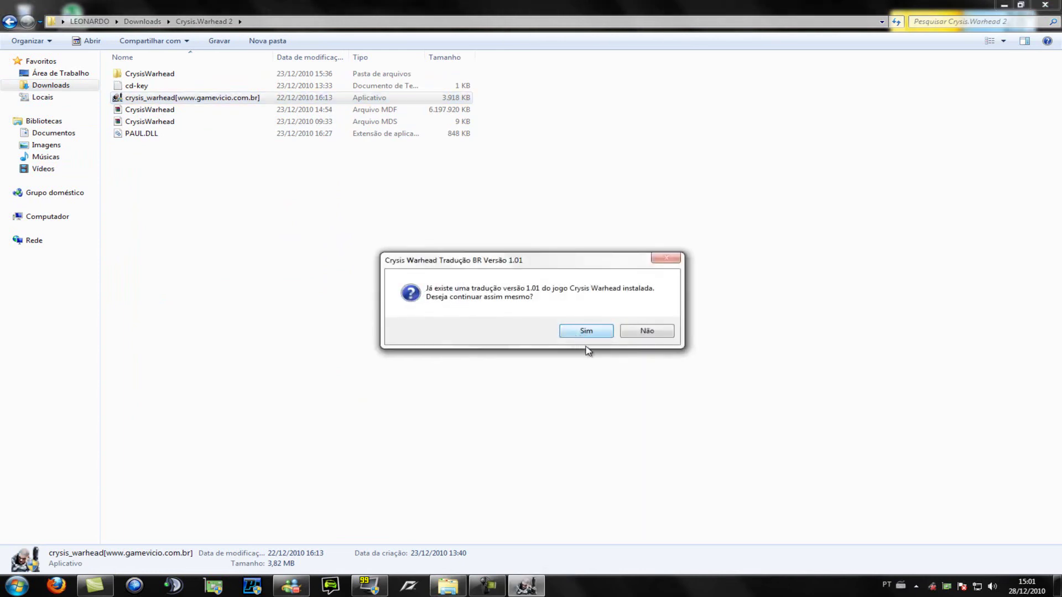
click(587, 334)
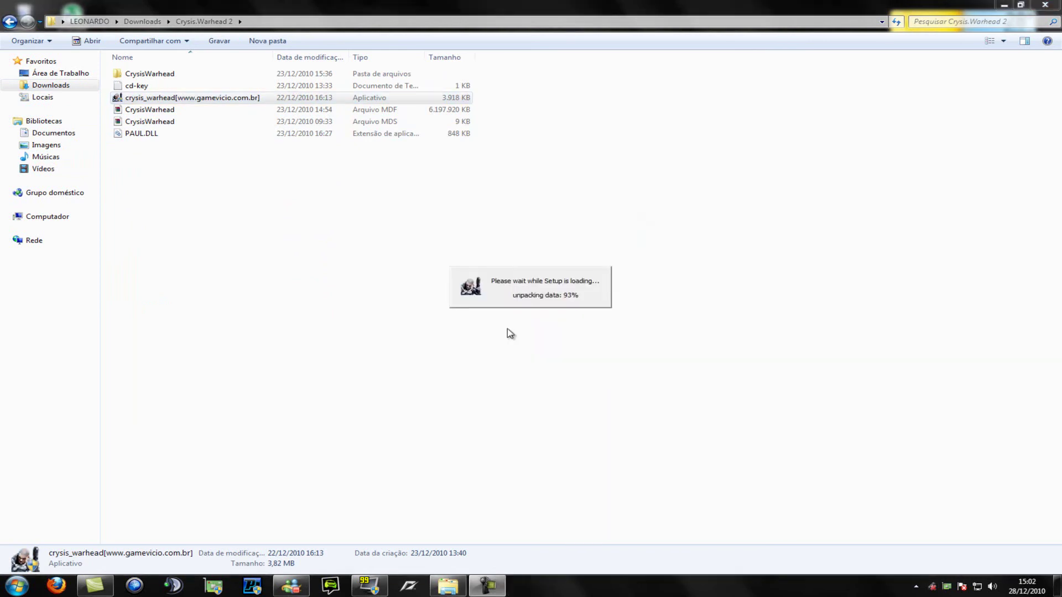
Accept the translation's license, install Crysis Warhead Tradução BR Versão 1.01 in the default Crysis WARHEAD folder, and close the wizard
click(589, 383)
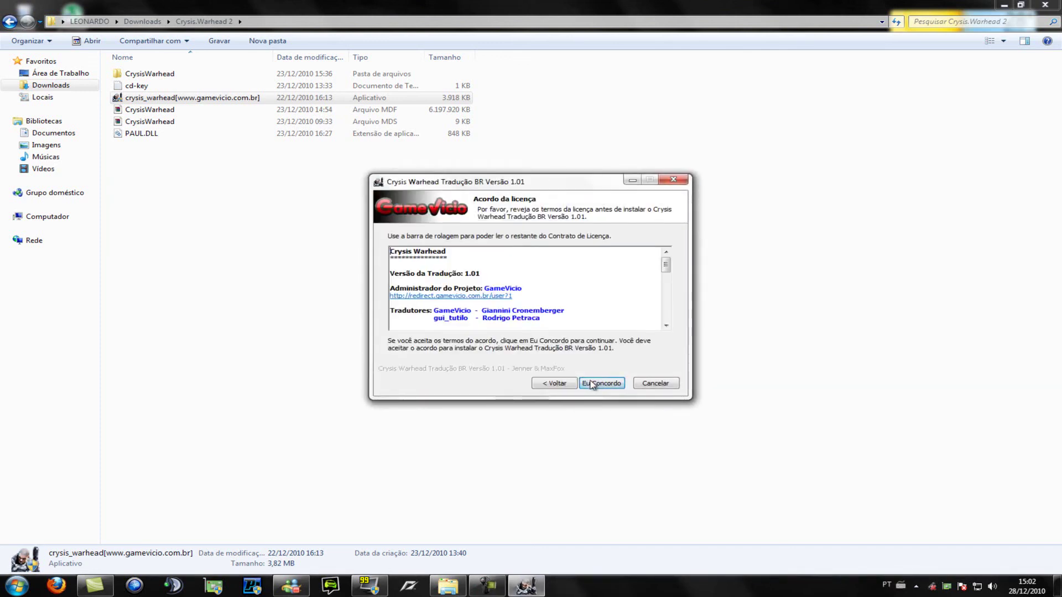
click(594, 385)
click(594, 386)
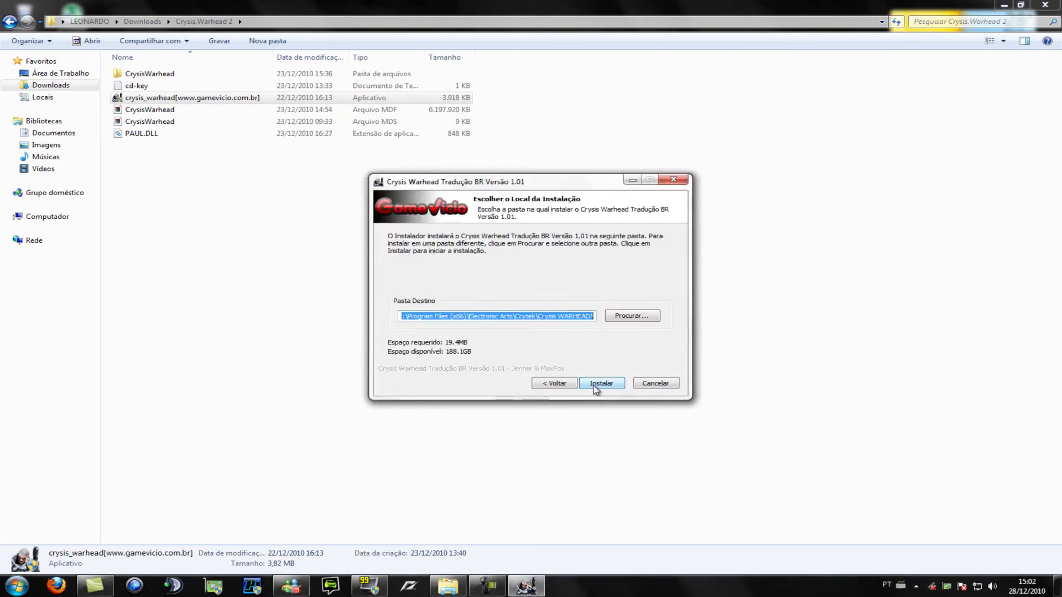
click(594, 386)
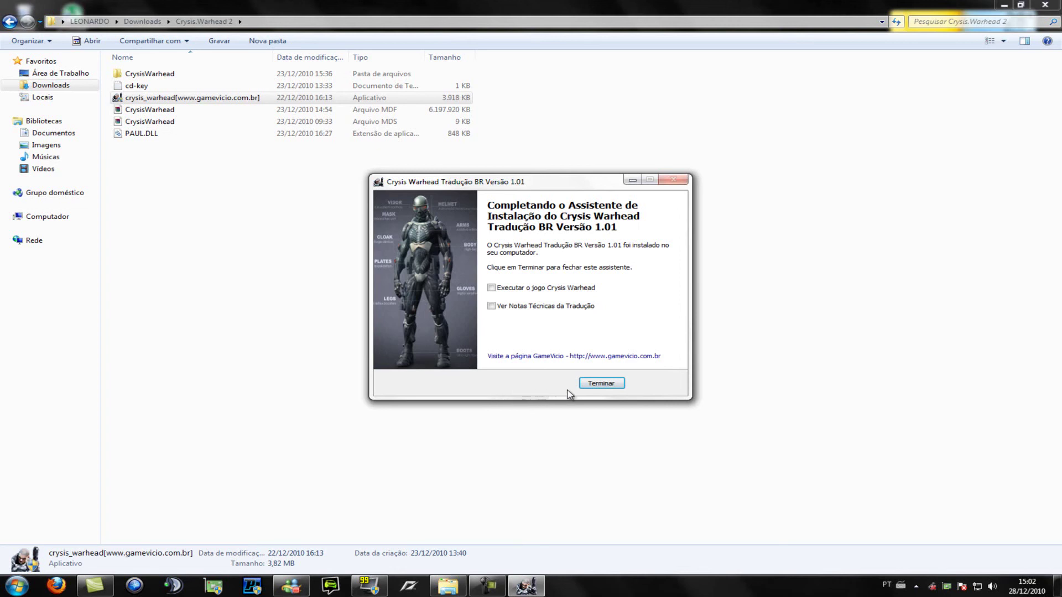
click(601, 384)
Launch the Crysis:WARHEAD game
click(16, 585)
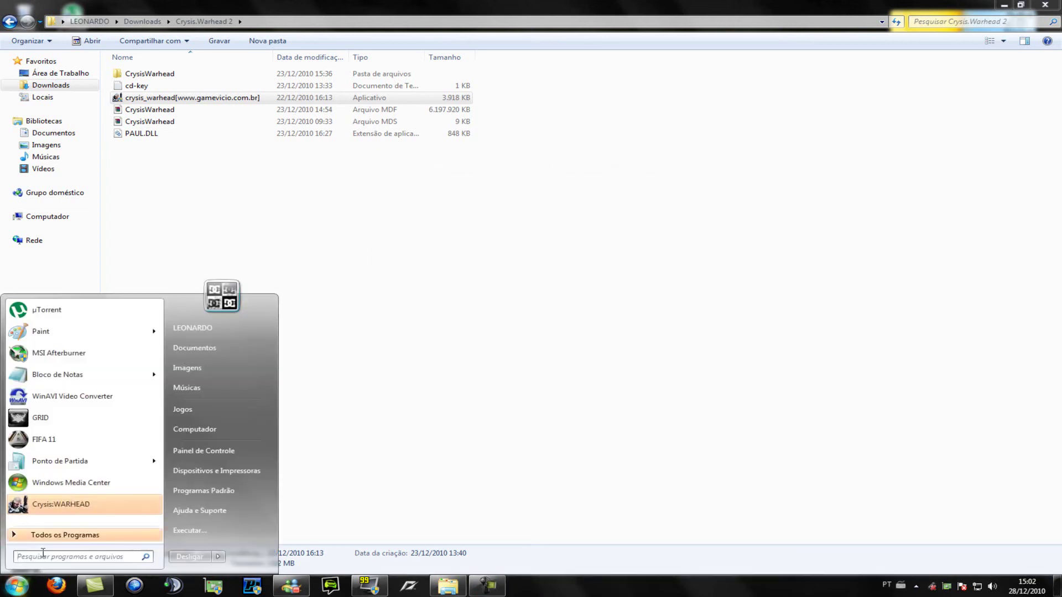
click(47, 517)
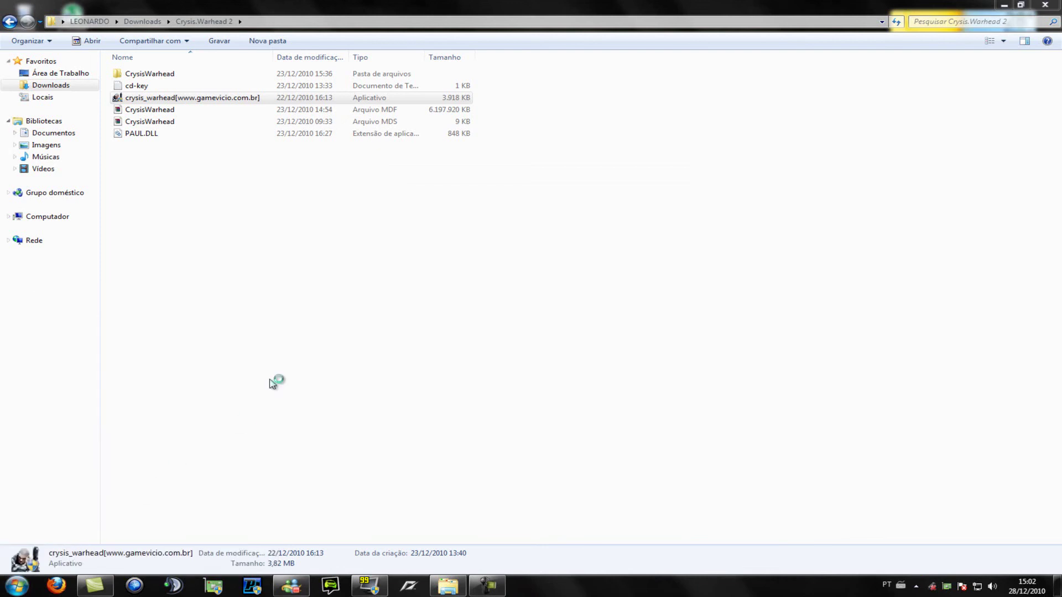